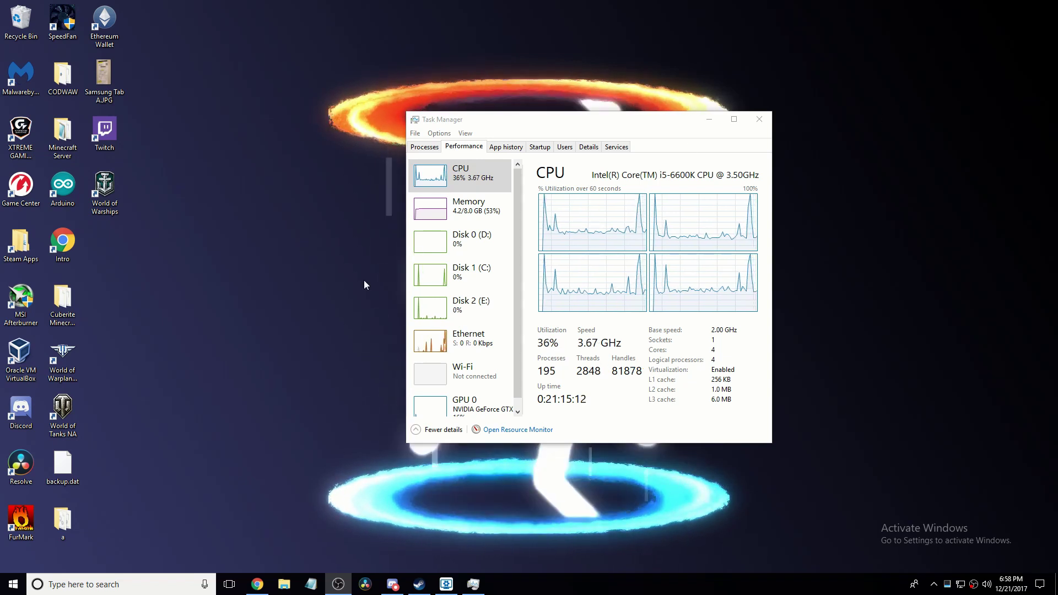
# Launch FurMark, then bring Chrome to the front with a new tab.
pyautogui.click(24, 537)
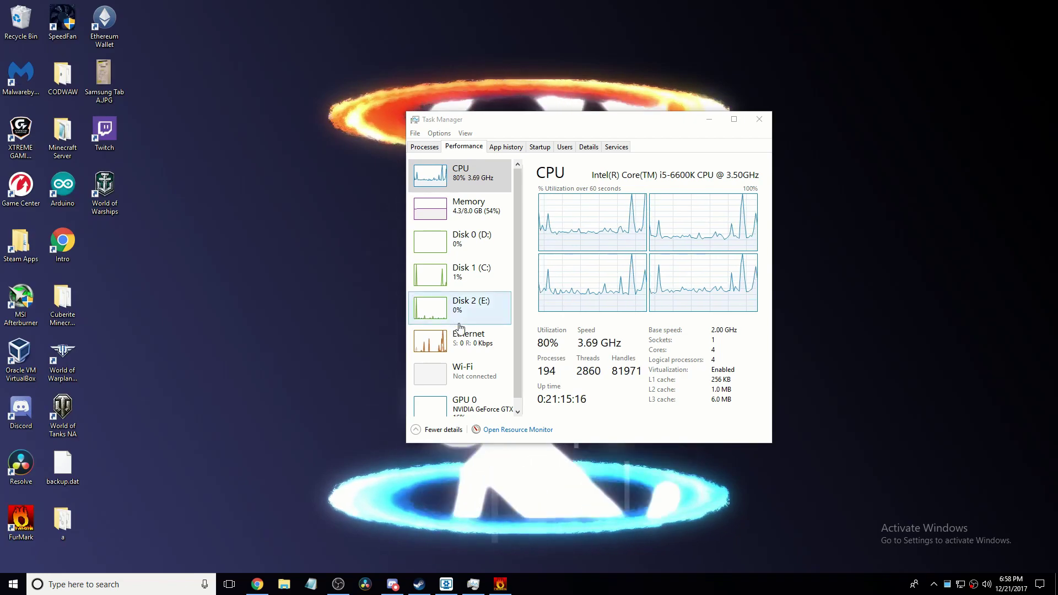
pyautogui.click(258, 584)
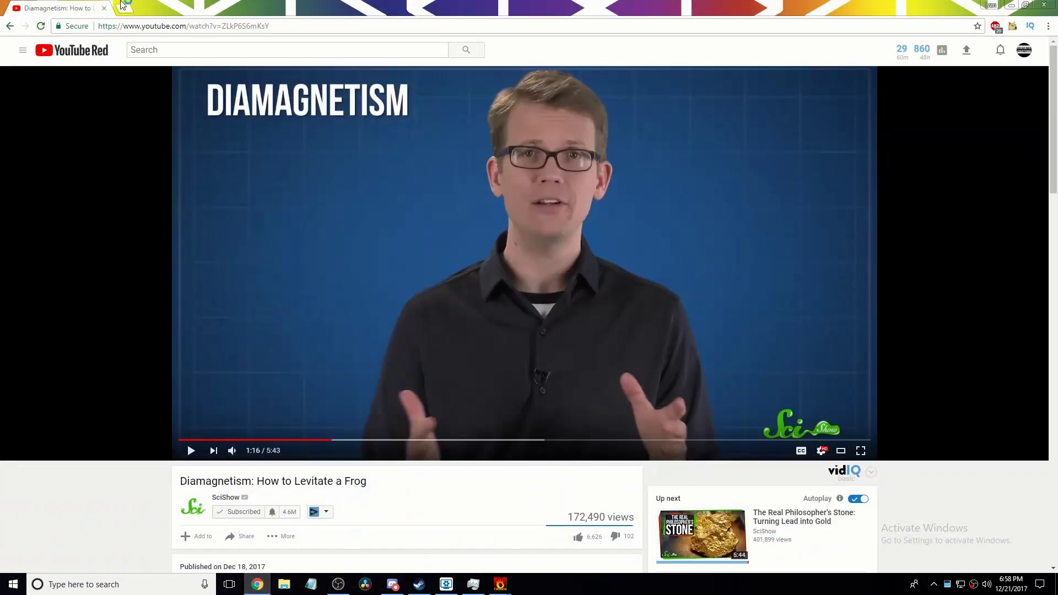
pyautogui.click(123, 6)
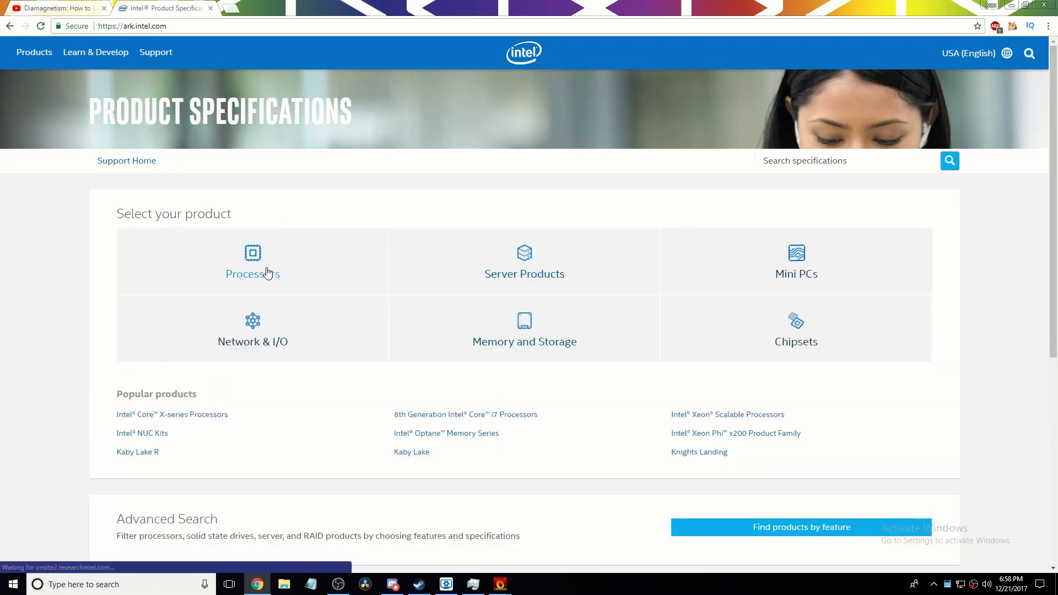
# In Intel ARK, go to Processors > Intel Core Processors > 6th Generation Intel Core i5 list.
pyautogui.click(267, 273)
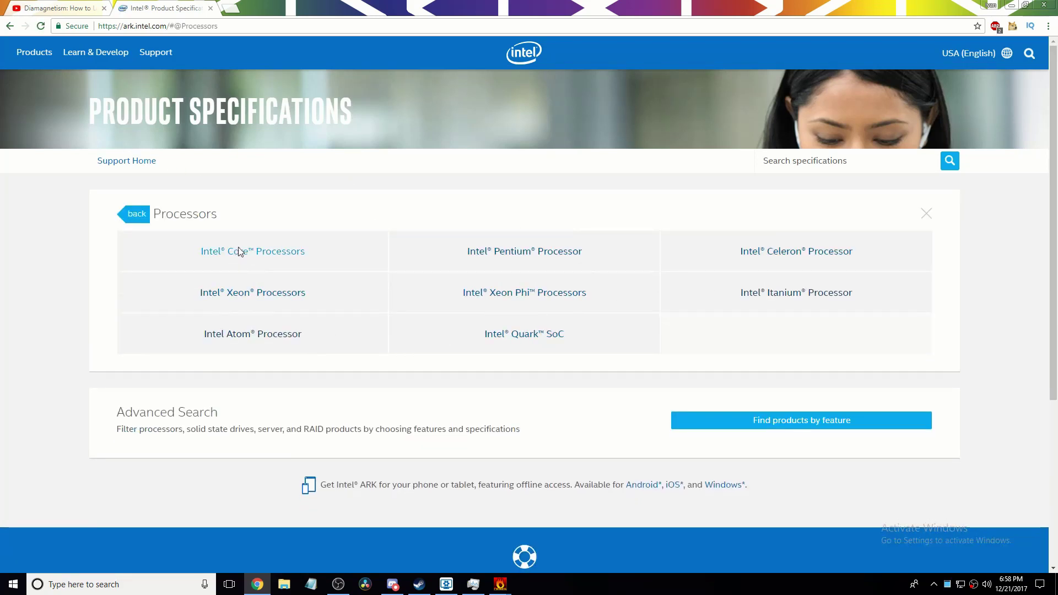
pyautogui.click(240, 253)
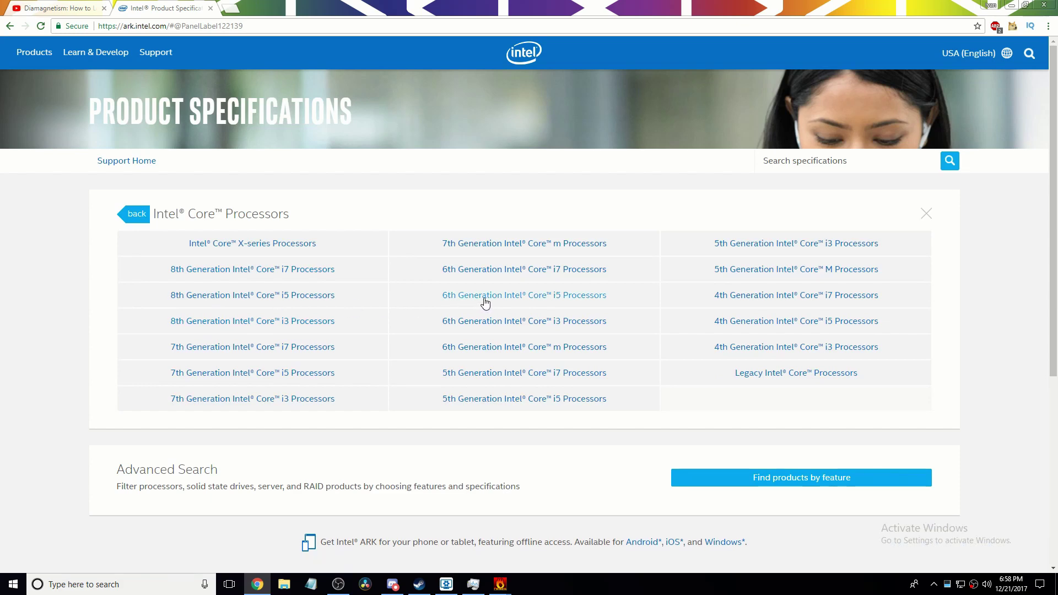
pyautogui.click(508, 298)
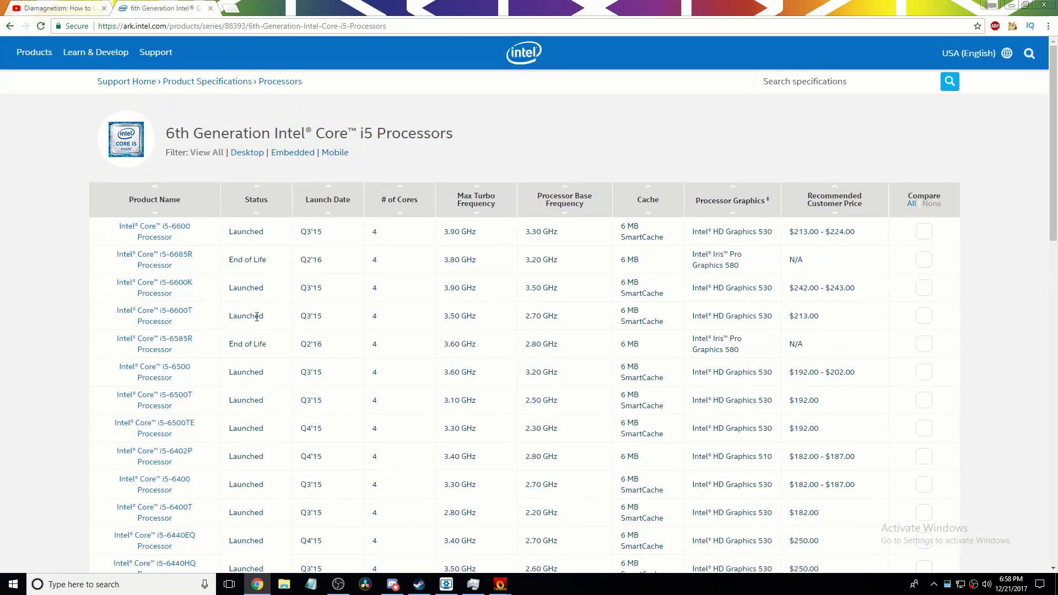
# Open the i5-6600K specification page and scroll through its listed specs.
pyautogui.click(177, 289)
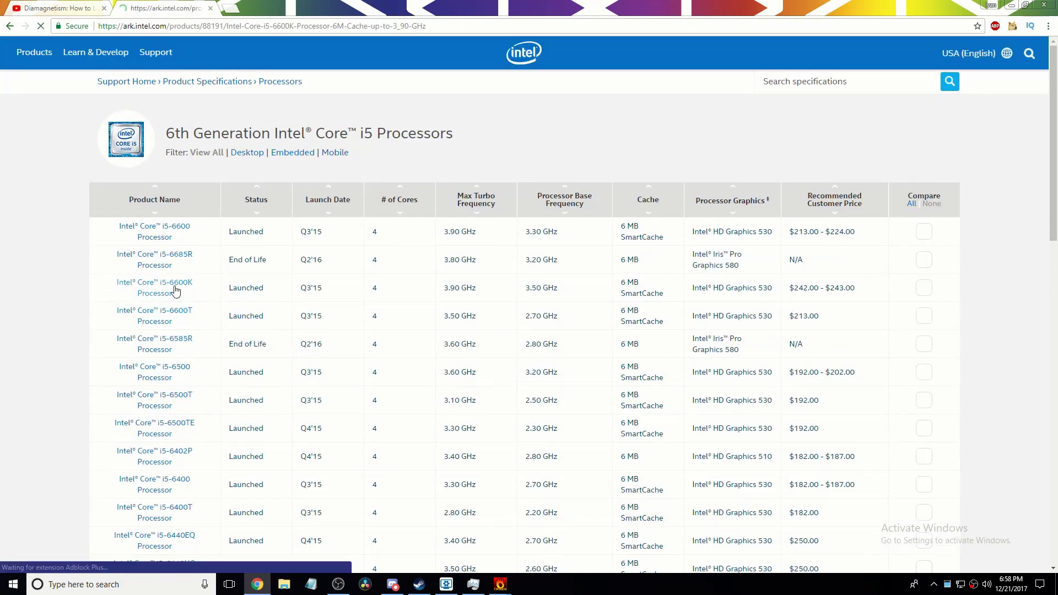
pyautogui.scroll(-3, 336, 336)
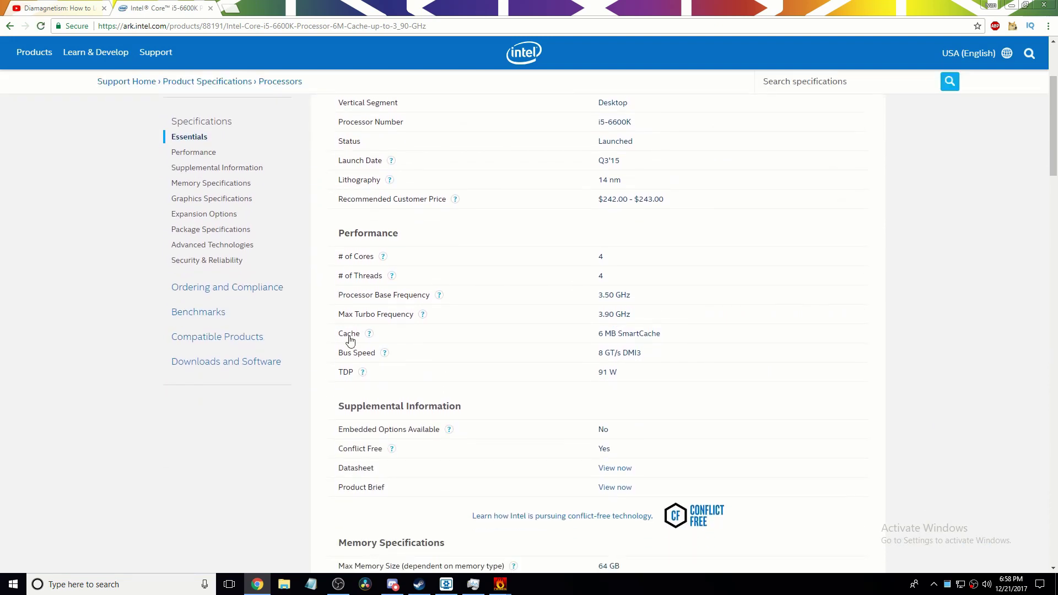
pyautogui.scroll(2, 353, 336)
pyautogui.scroll(1, 444, 329)
pyautogui.scroll(-4, 444, 329)
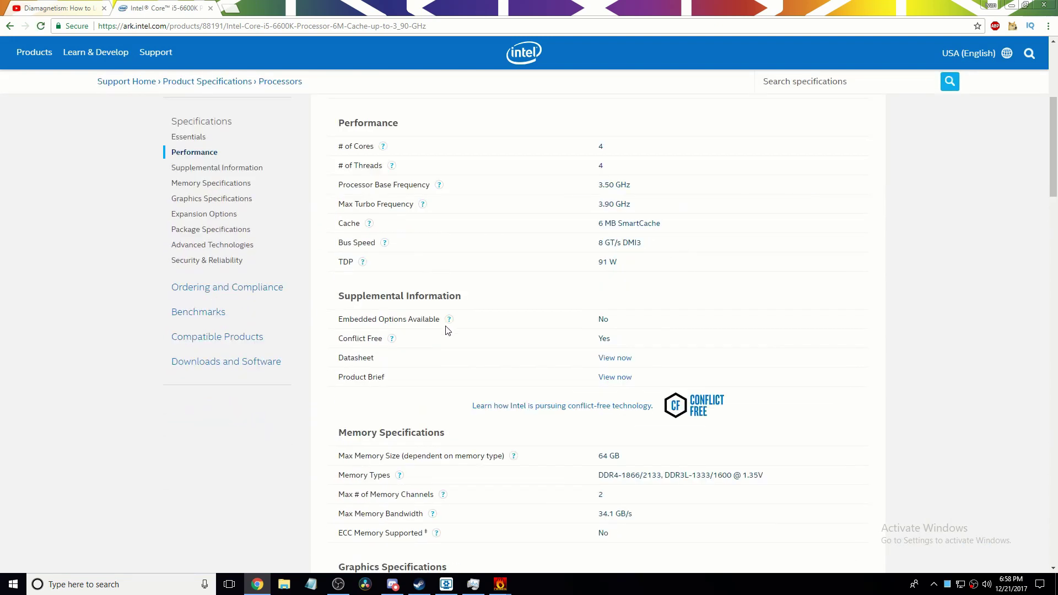
pyautogui.scroll(2, 444, 330)
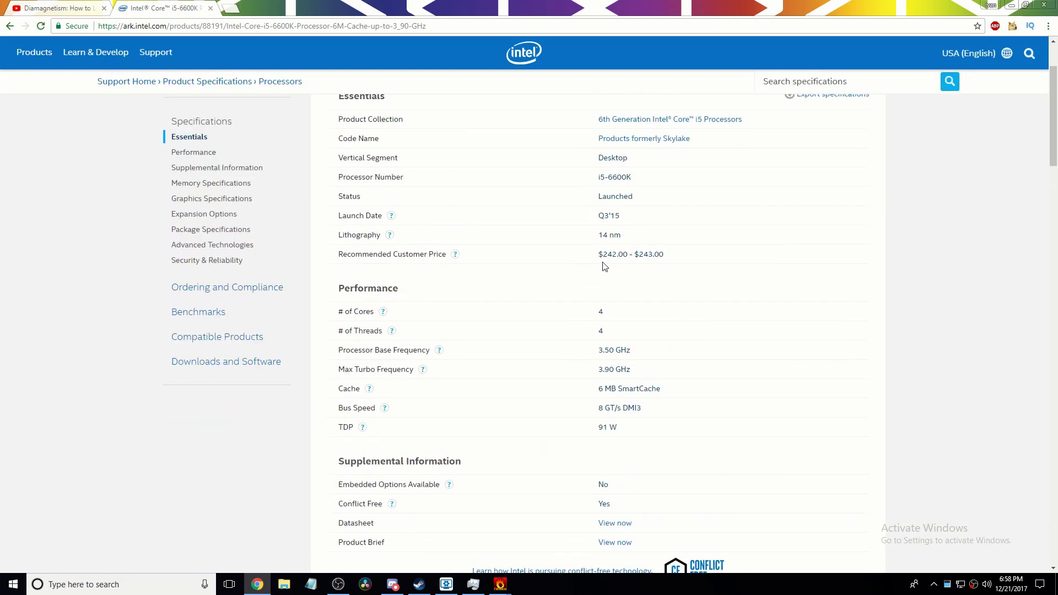
pyautogui.scroll(-3, 604, 268)
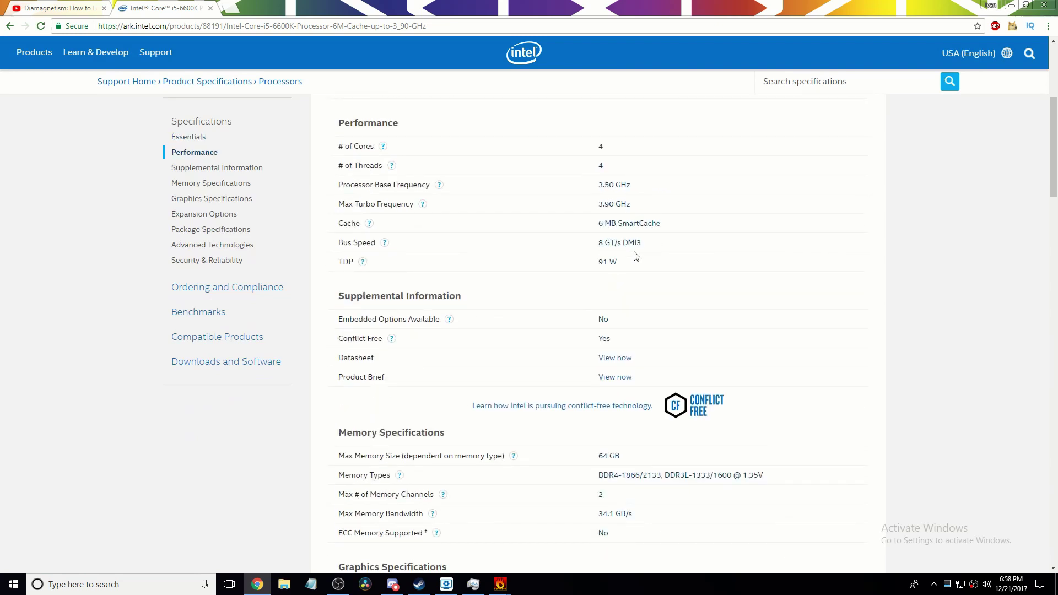
pyautogui.scroll(-5, 634, 256)
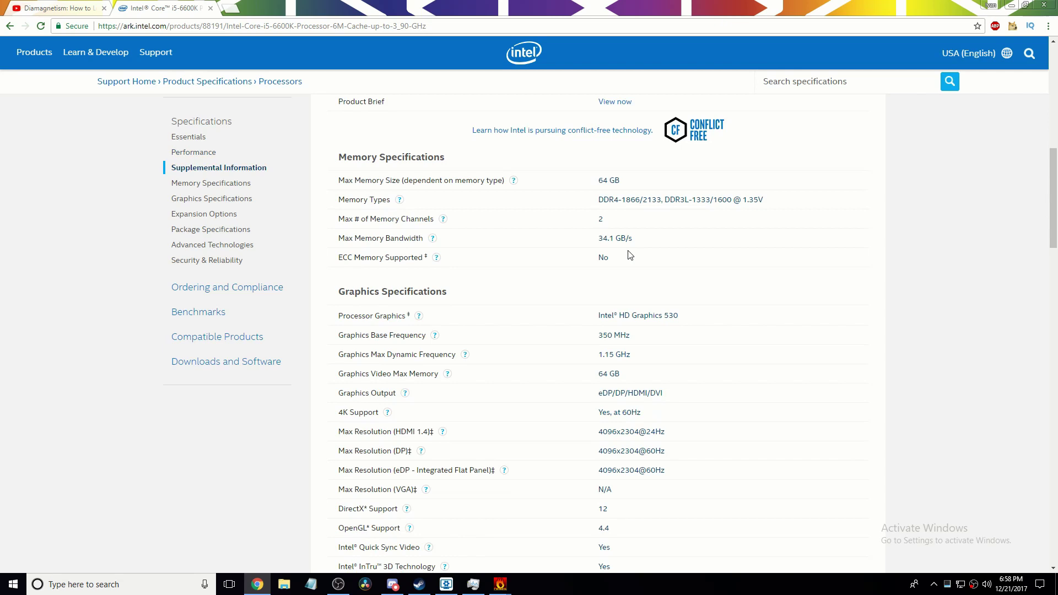
# Highlight the five Memory Specifications rows on the i5-6600K page.
pyautogui.moveTo(578, 243); pyautogui.dragTo(588, 189)
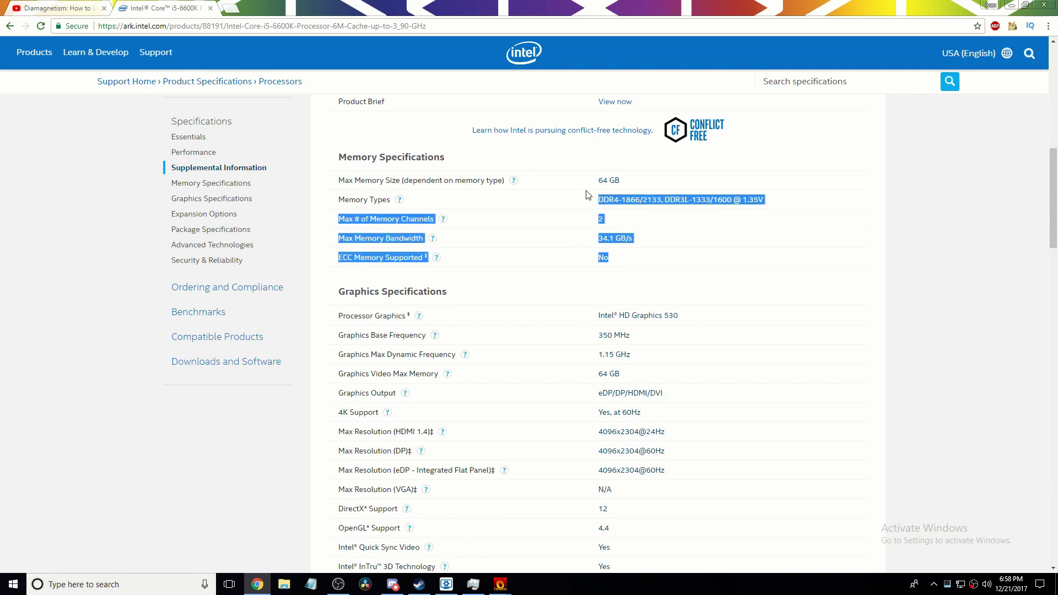
pyautogui.moveTo(417, 172); pyautogui.dragTo(311, 177)
pyautogui.click(325, 187)
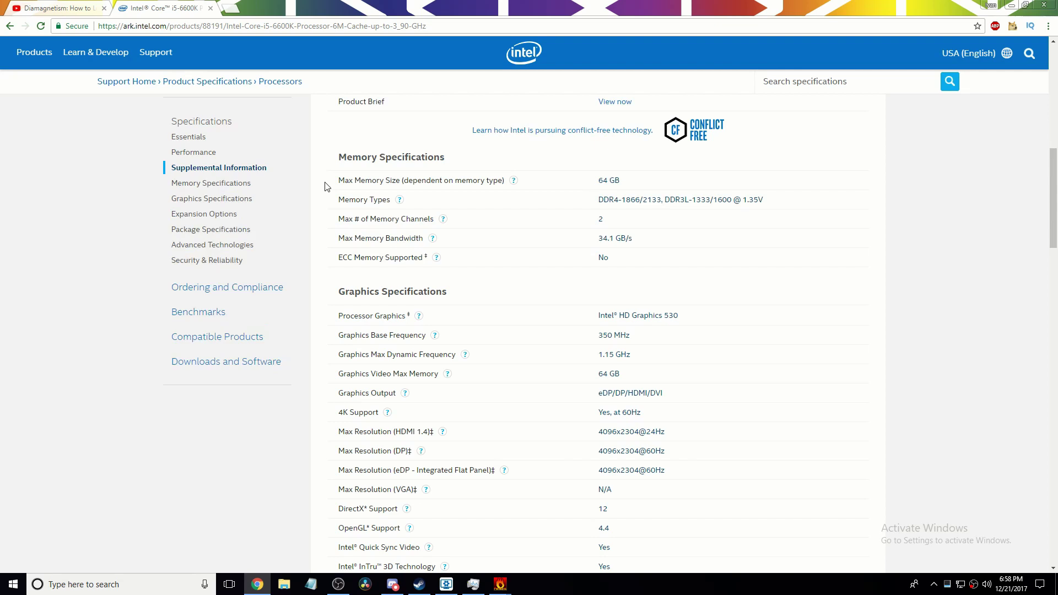
pyautogui.moveTo(337, 200); pyautogui.dragTo(378, 273)
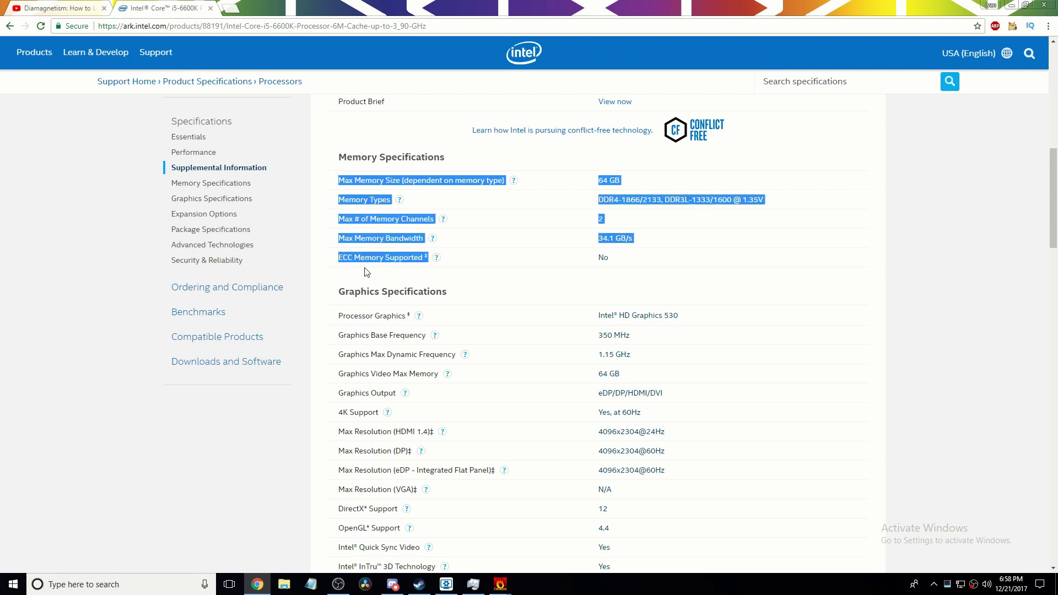
pyautogui.click(682, 267)
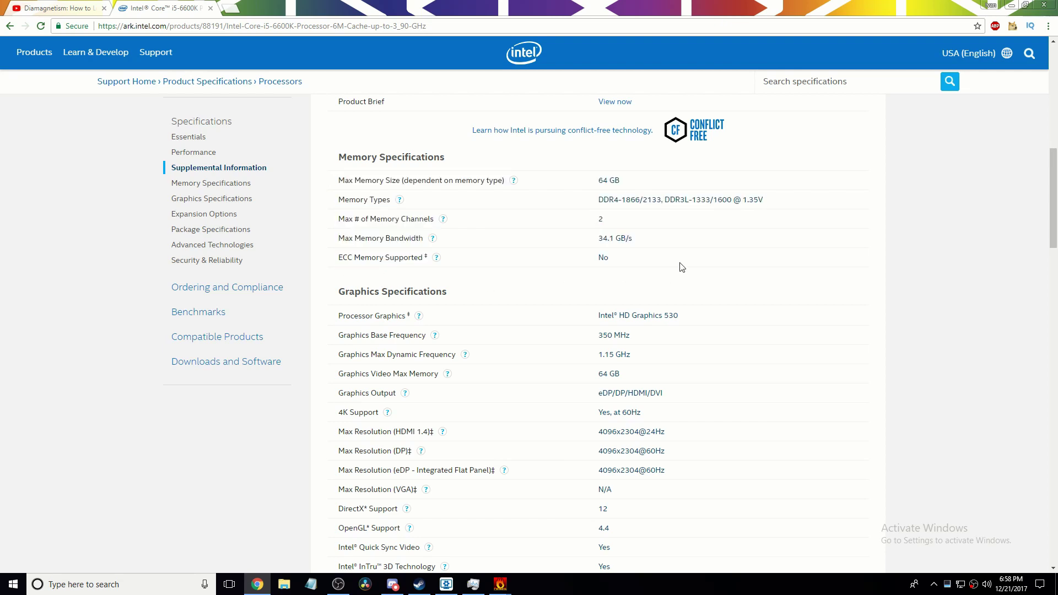
pyautogui.moveTo(680, 266); pyautogui.dragTo(323, 184)
pyautogui.click(322, 178)
# Scroll through the remaining specs and back to the Performance section.
pyautogui.scroll(-2, 416, 389)
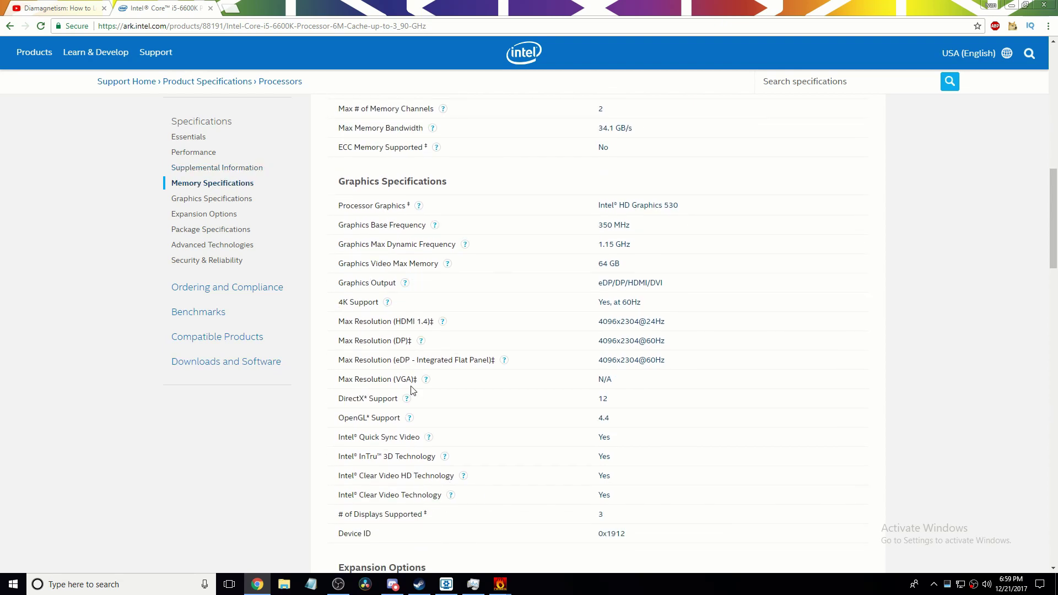
pyautogui.scroll(-9, 413, 390)
pyautogui.scroll(-11, 447, 360)
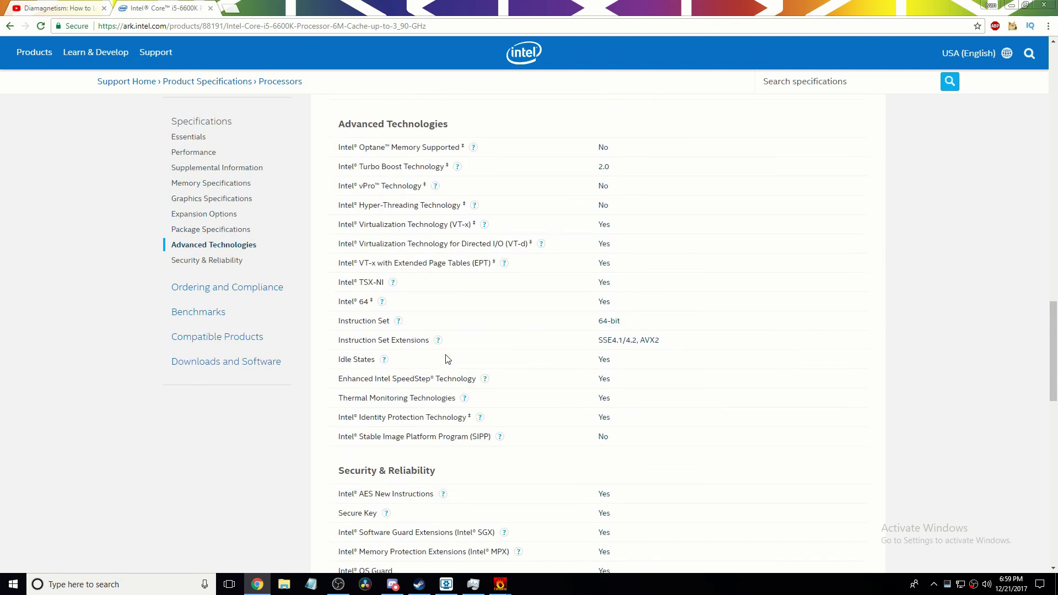
pyautogui.scroll(20, 445, 382)
pyautogui.scroll(12, 445, 382)
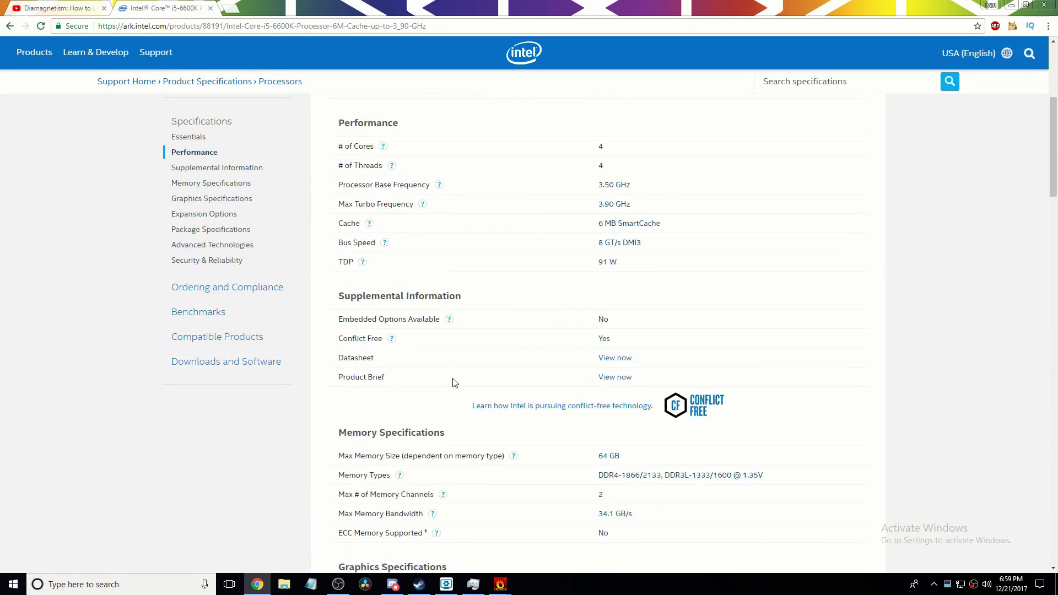
pyautogui.scroll(-2, 453, 383)
pyautogui.scroll(-3, 454, 383)
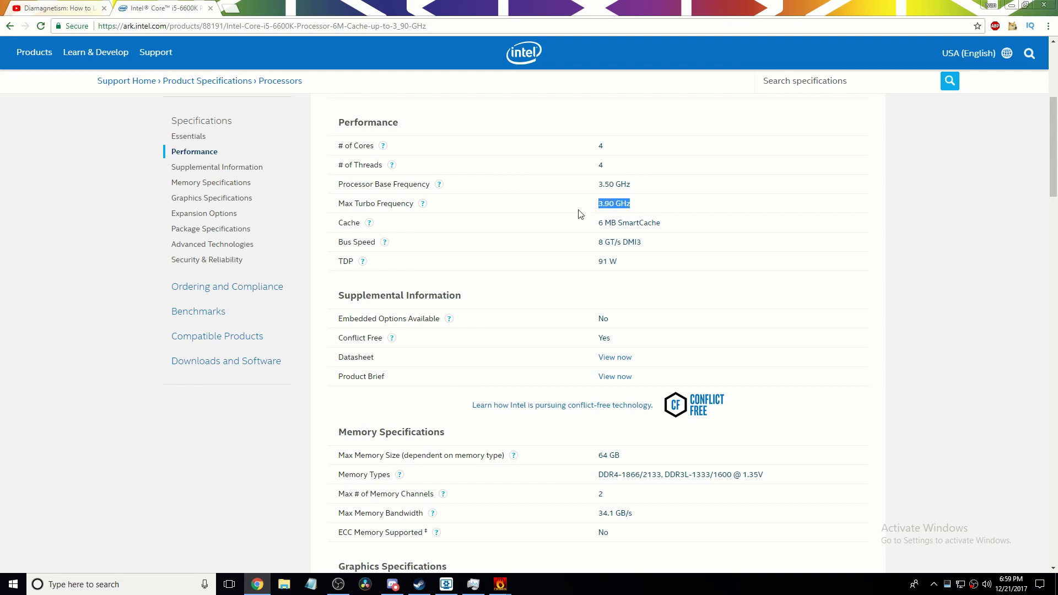
# Reveal Task Manager beside FurMark, drag SpeedFan on screen to check temperatures, then close it.
pyautogui.click(258, 585)
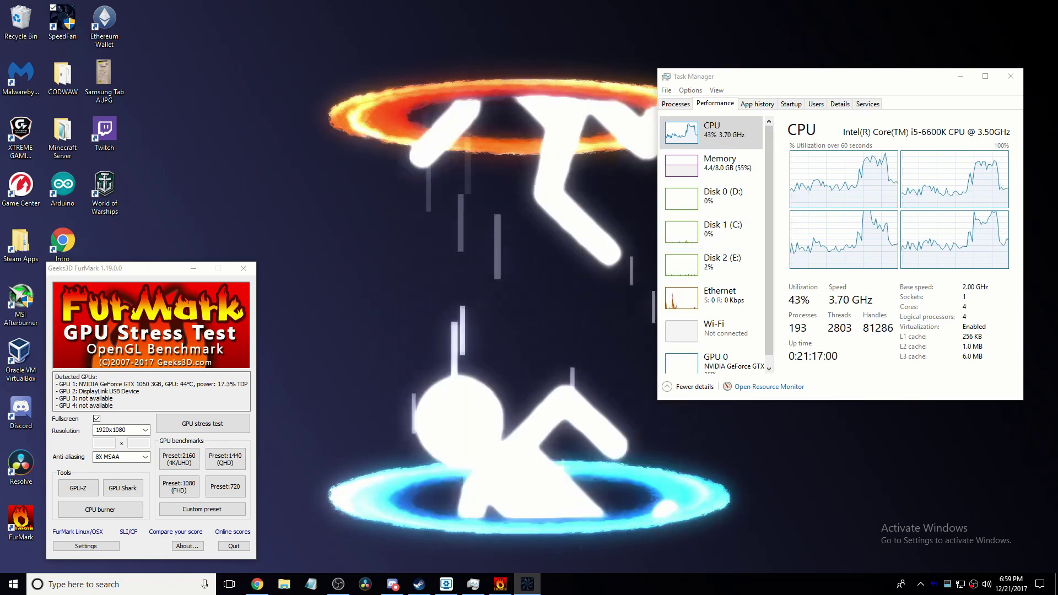
pyautogui.moveTo(139, 160); pyautogui.dragTo(470, 187)
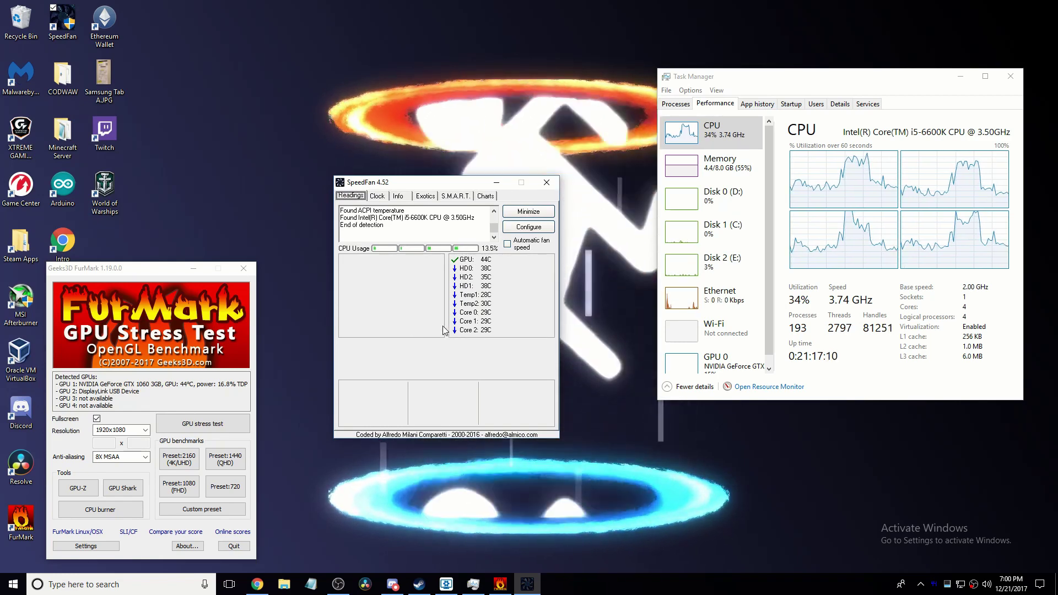
pyautogui.click(546, 182)
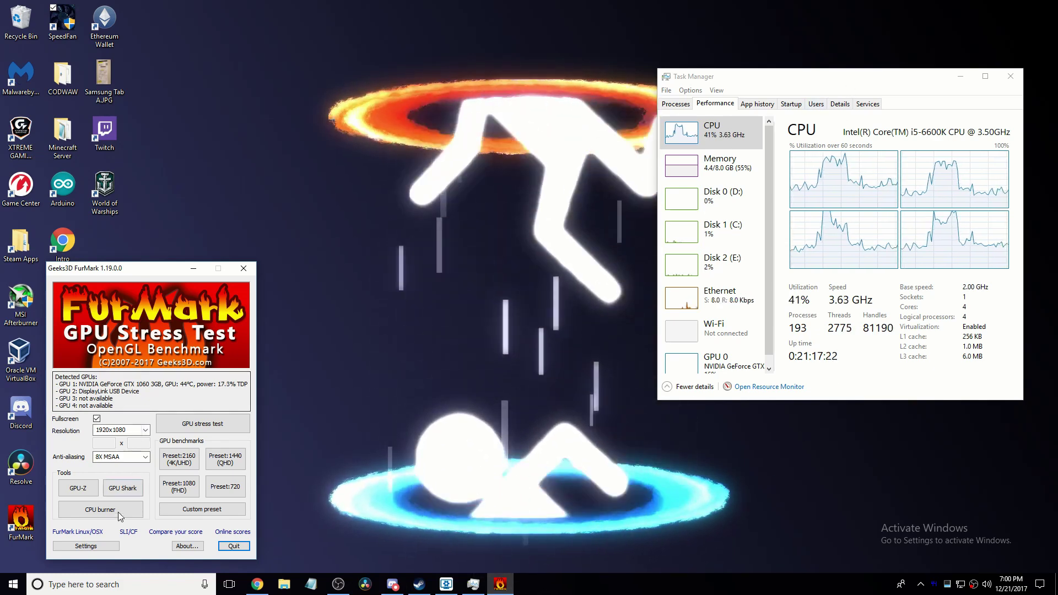
# Launch FurMark's CPU Burner, move its window up-left, and start a 4-thread burn.
pyautogui.click(110, 517)
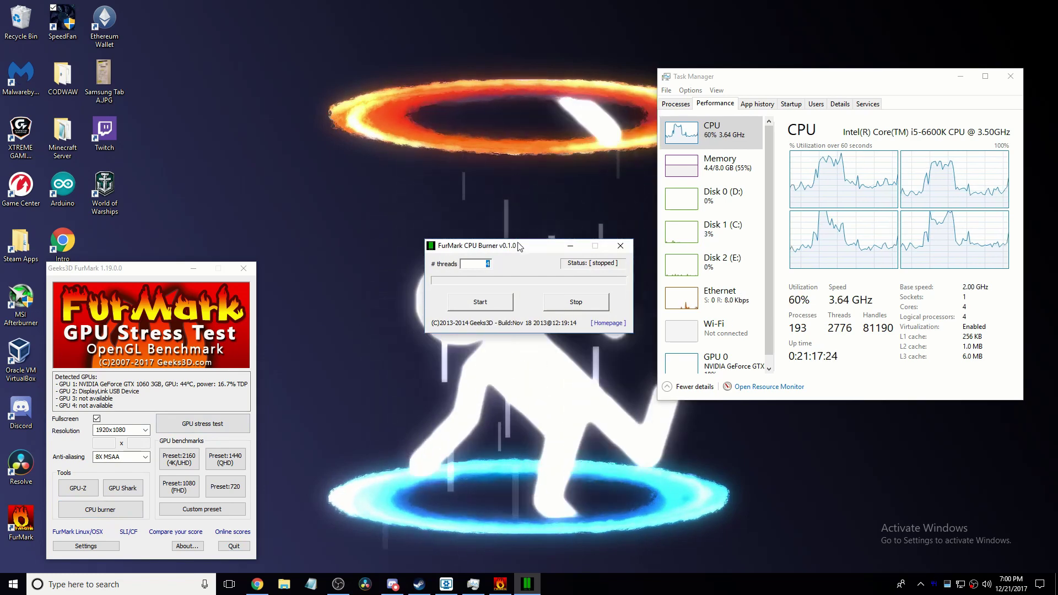
pyautogui.moveTo(525, 253); pyautogui.dragTo(409, 204)
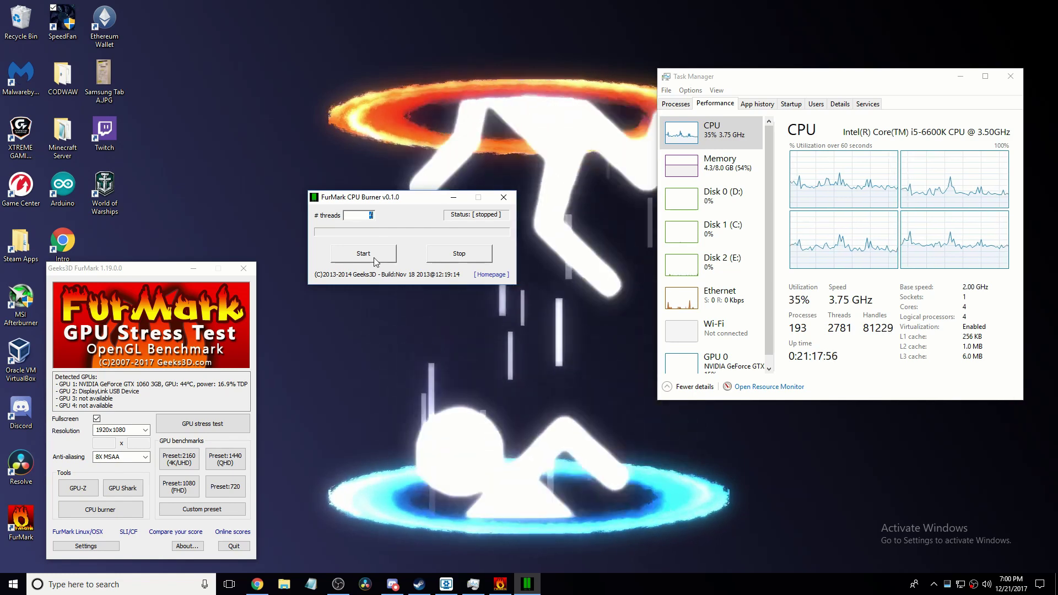
pyautogui.click(374, 257)
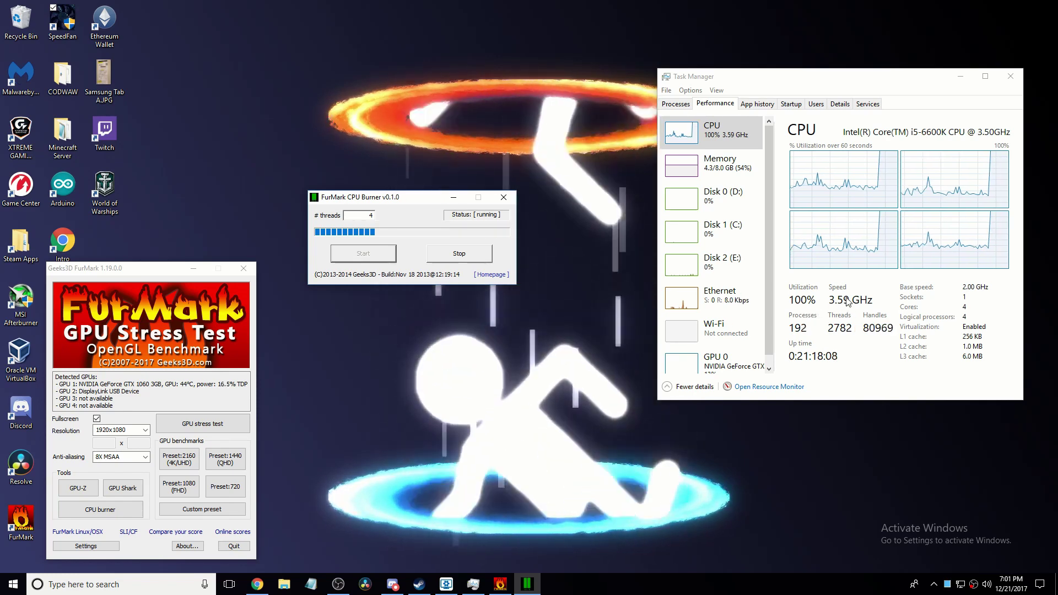
# Bring back the i5-6600K Intel ARK page, then minimize Chrome to show the stress test.
pyautogui.click(254, 592)
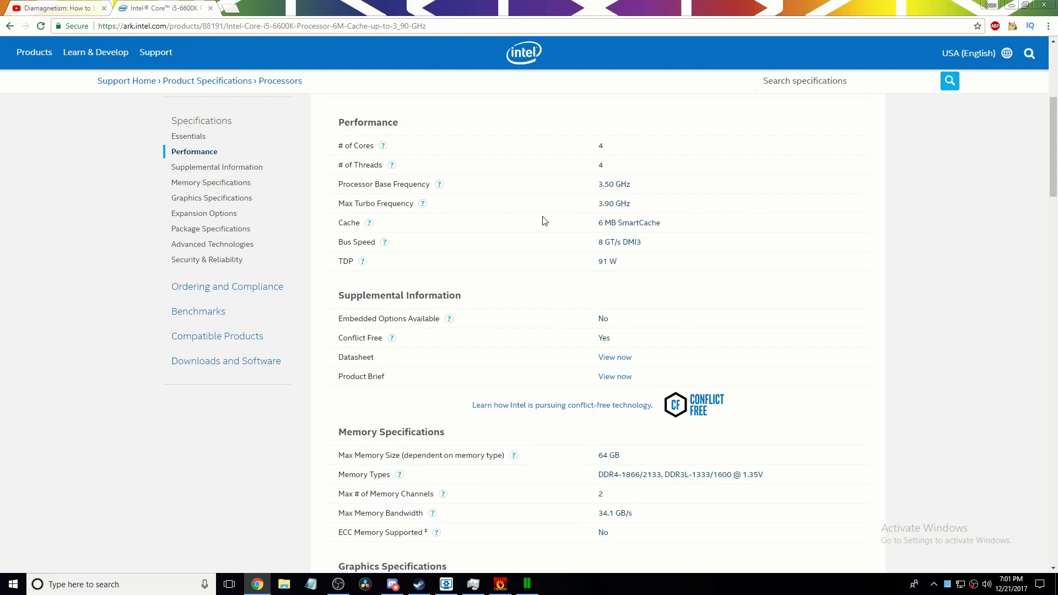
pyautogui.click(262, 586)
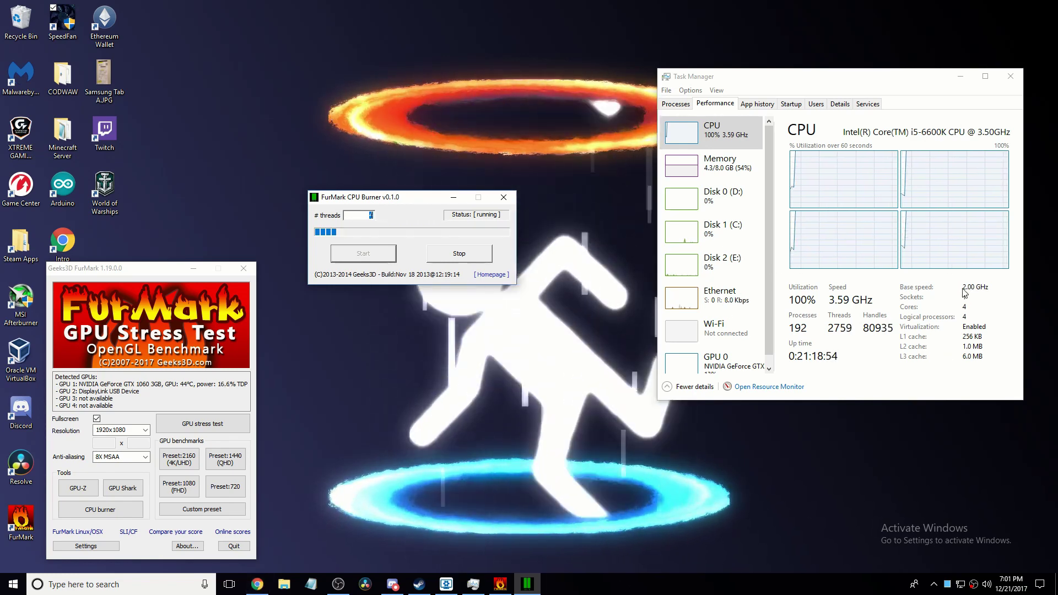
pyautogui.rightClick(929, 285)
pyautogui.click(987, 280)
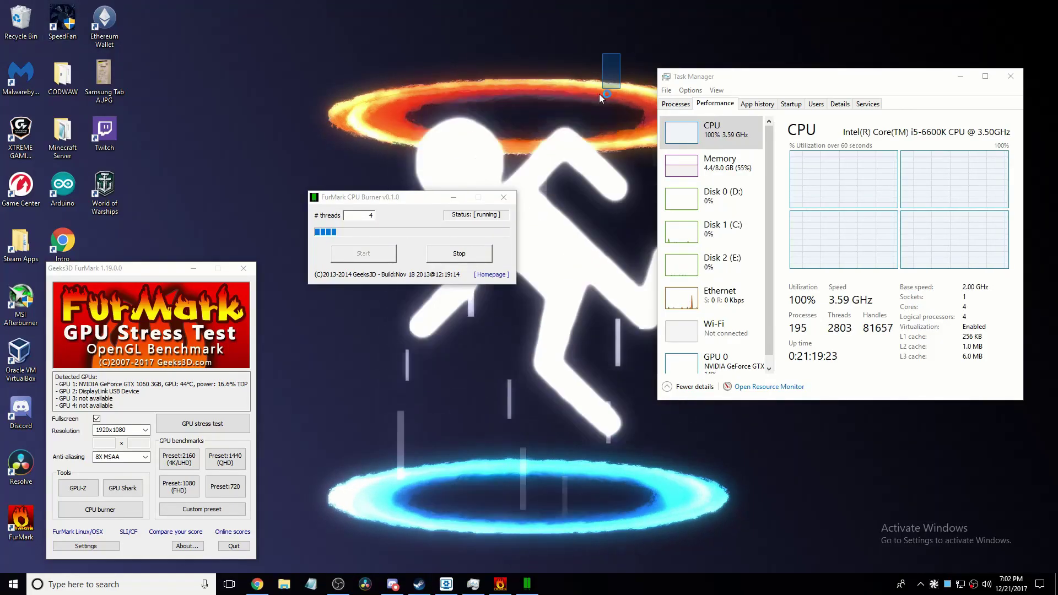
pyautogui.moveTo(620, 54); pyautogui.dragTo(324, 501)
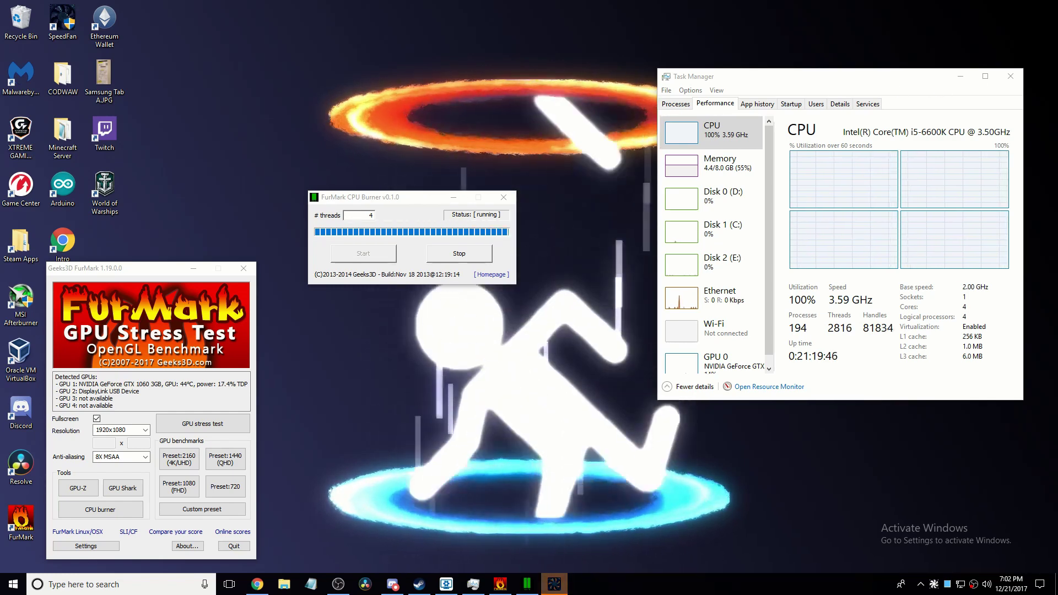
# Move SpeedFan below CPU Burner and browse its Clock, Info, Exotics, S.M.A.R.T. and Charts pages.
pyautogui.moveTo(871, 167); pyautogui.dragTo(528, 296)
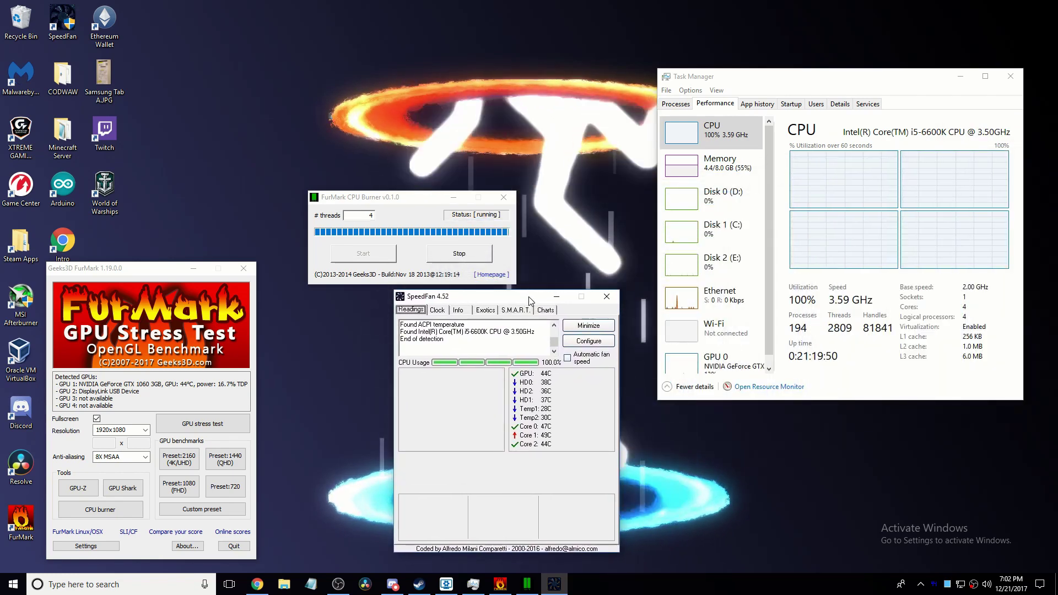
pyautogui.click(437, 310)
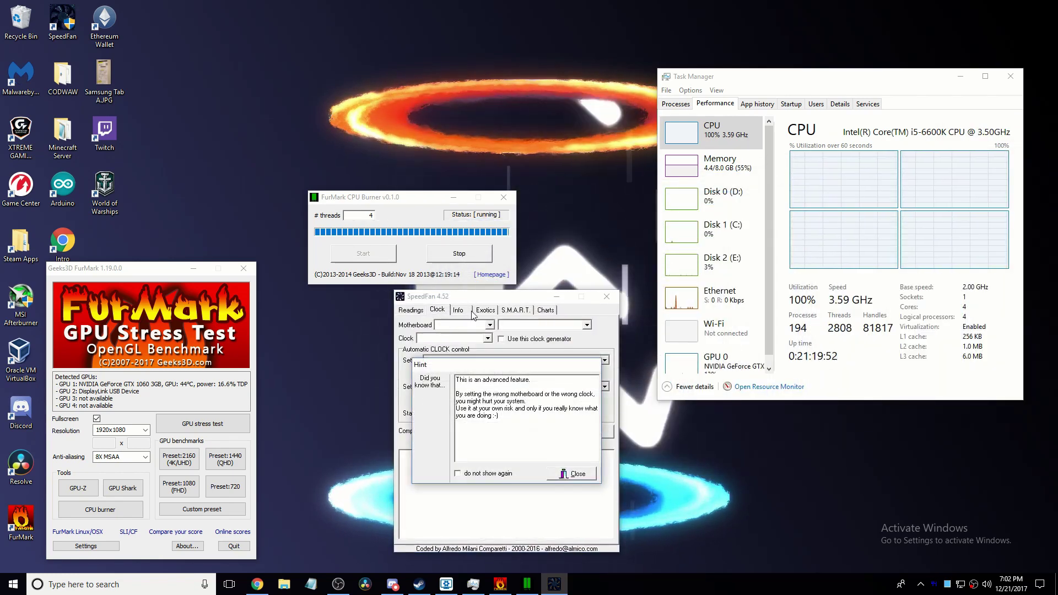
pyautogui.click(458, 311)
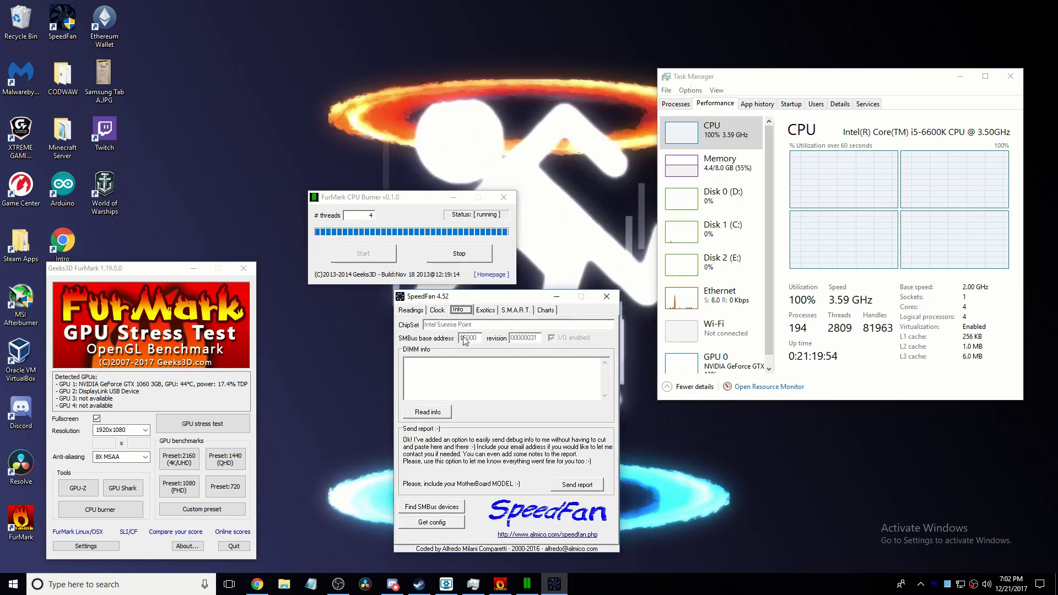
pyautogui.click(486, 311)
pyautogui.click(517, 310)
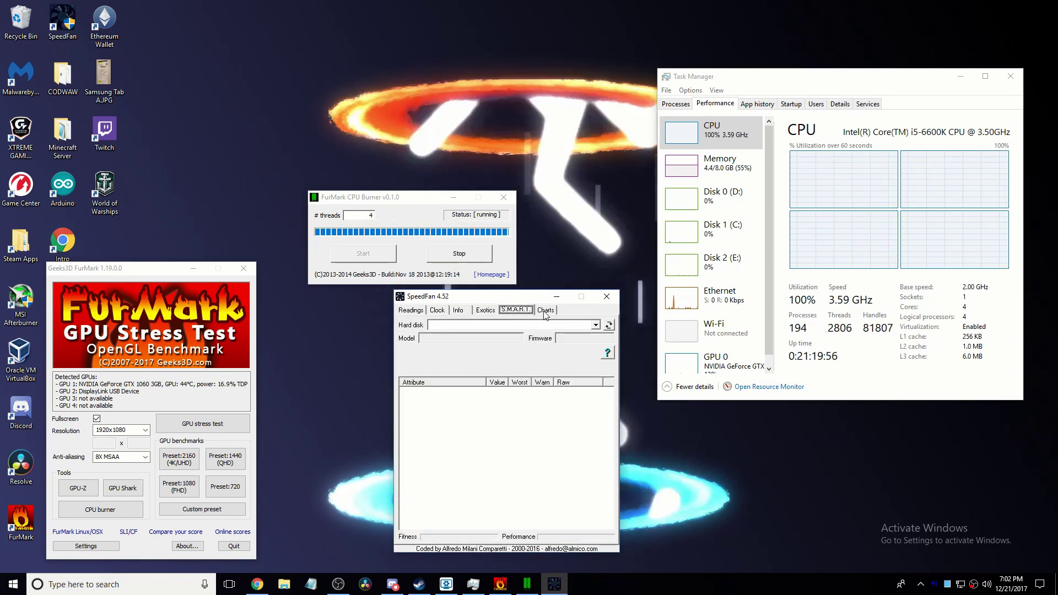
pyautogui.click(546, 311)
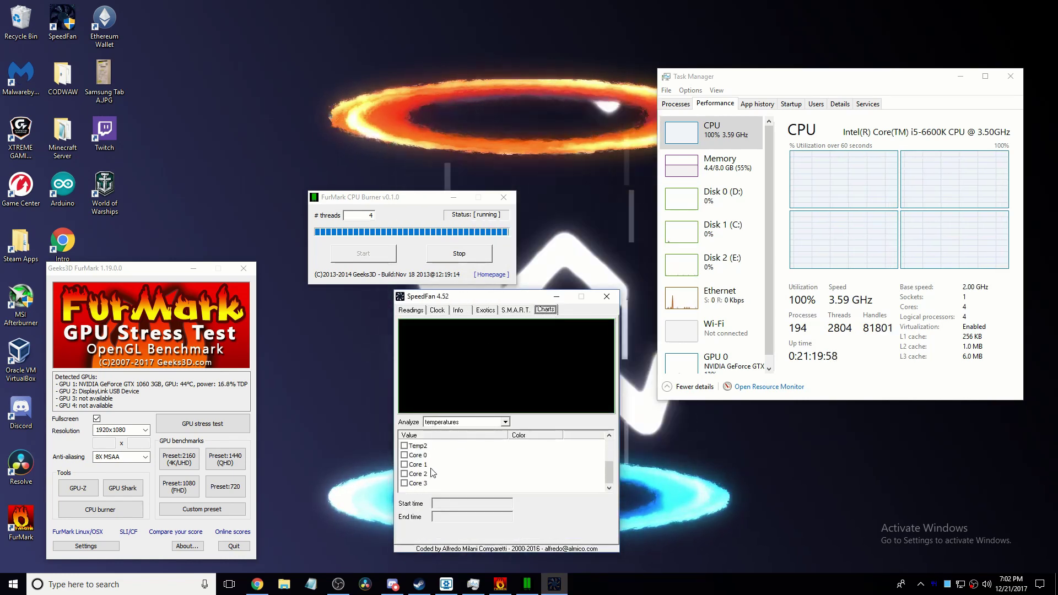
# Tick Core 0–3 for charting, then return to the Readings page.
pyautogui.click(404, 456)
pyautogui.click(404, 465)
pyautogui.click(405, 474)
pyautogui.click(404, 483)
pyautogui.click(411, 311)
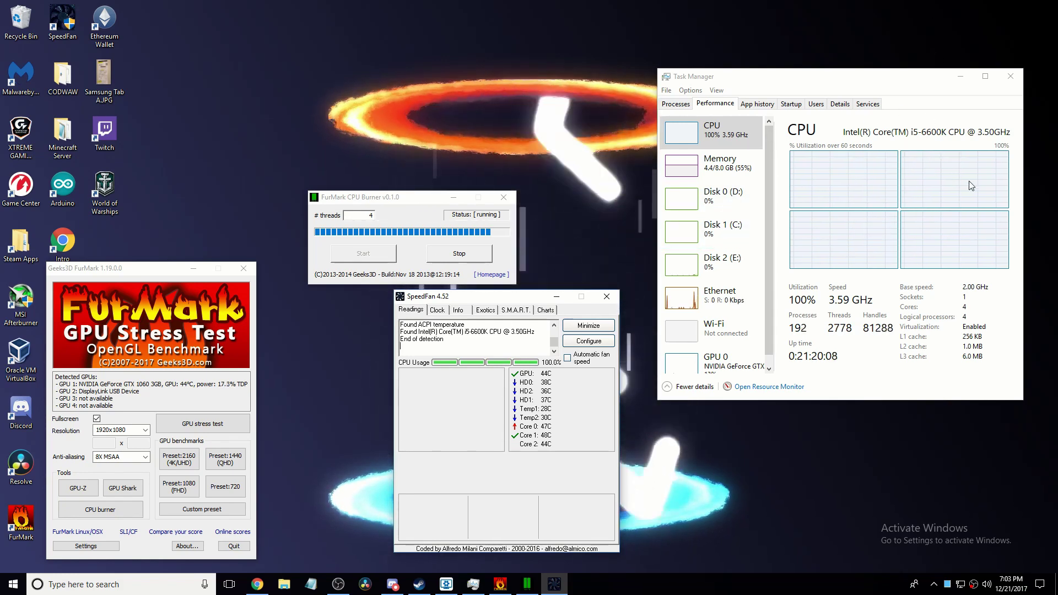
pyautogui.rightClick(888, 182)
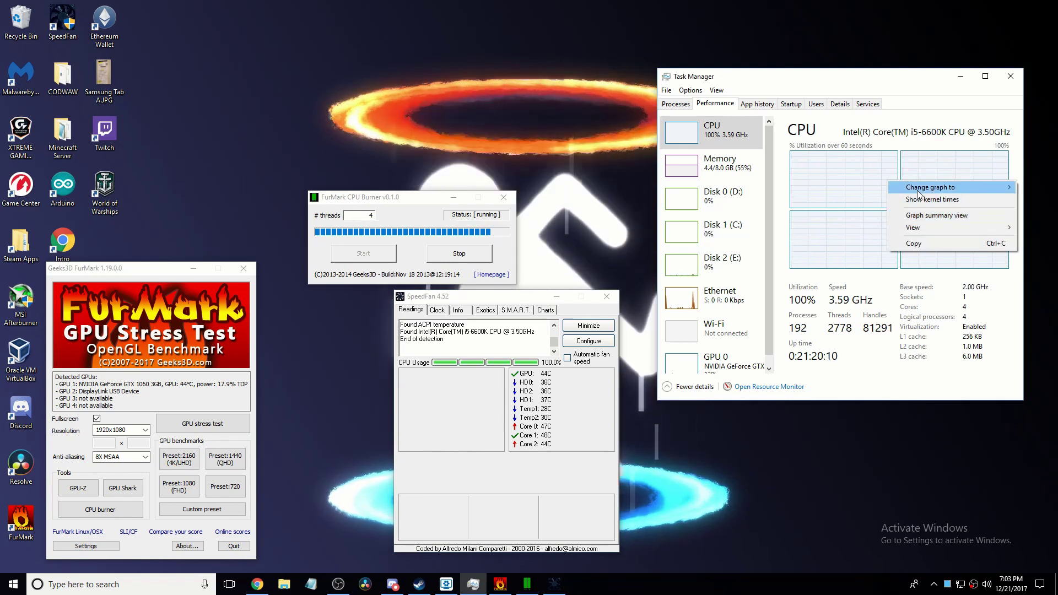
pyautogui.moveTo(915, 188)
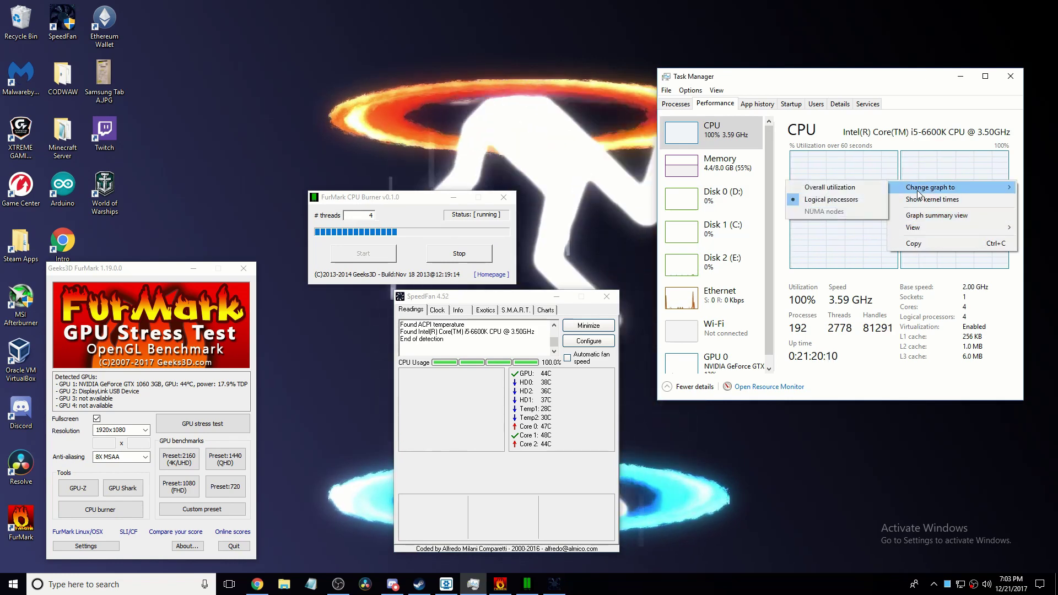
pyautogui.click(849, 188)
pyautogui.rightClick(878, 190)
pyautogui.moveTo(893, 198)
pyautogui.click(827, 205)
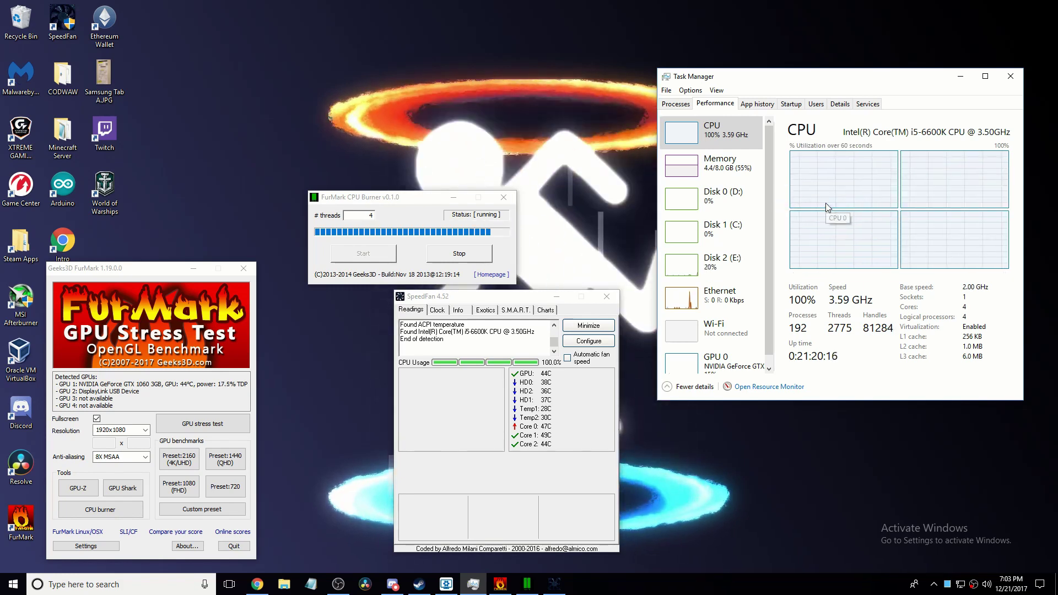
pyautogui.rightClick(827, 206)
pyautogui.moveTo(839, 209)
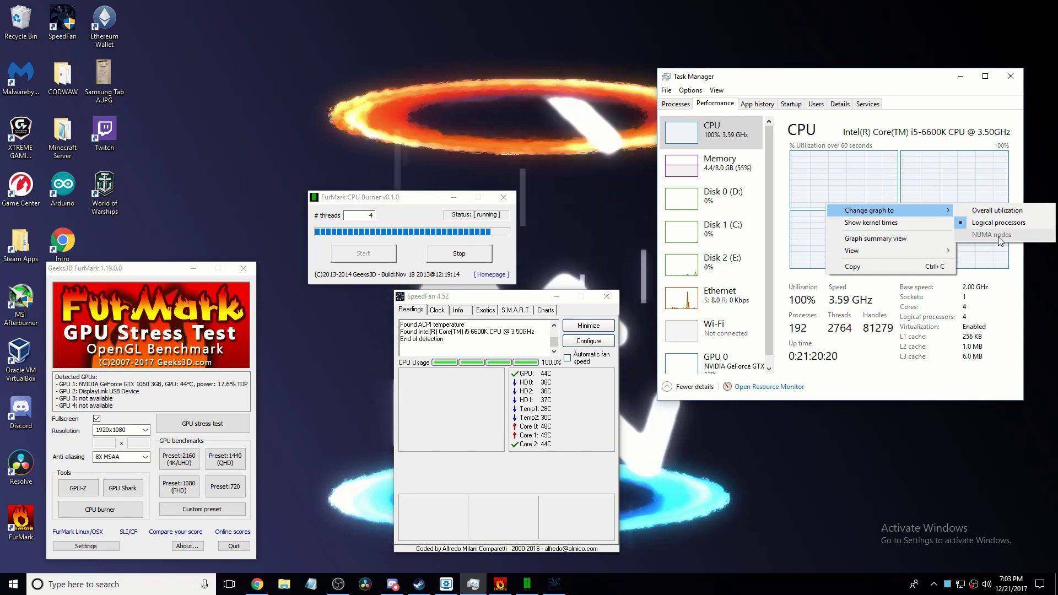
pyautogui.click(871, 222)
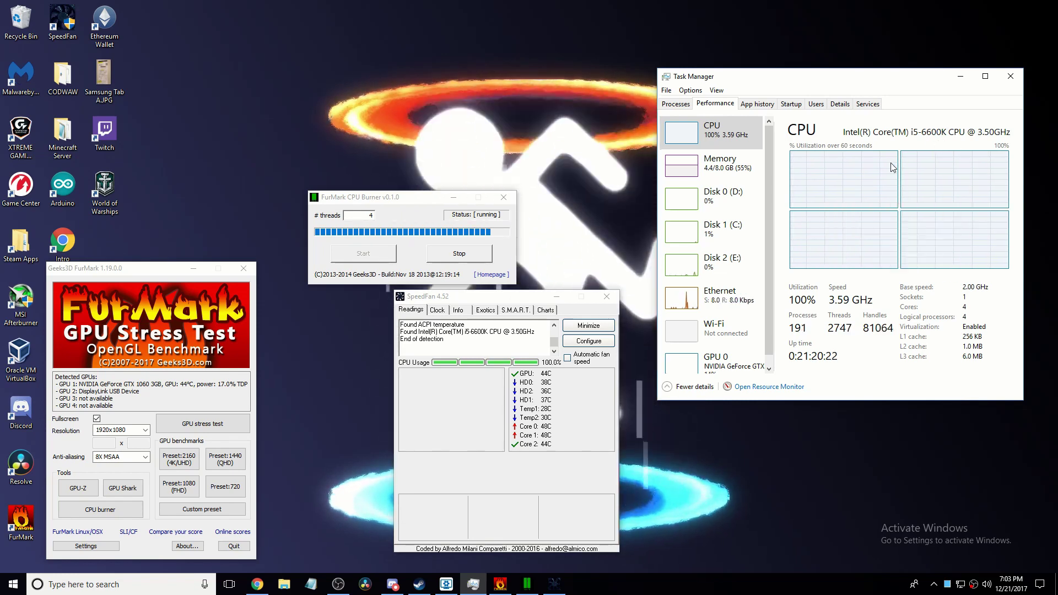